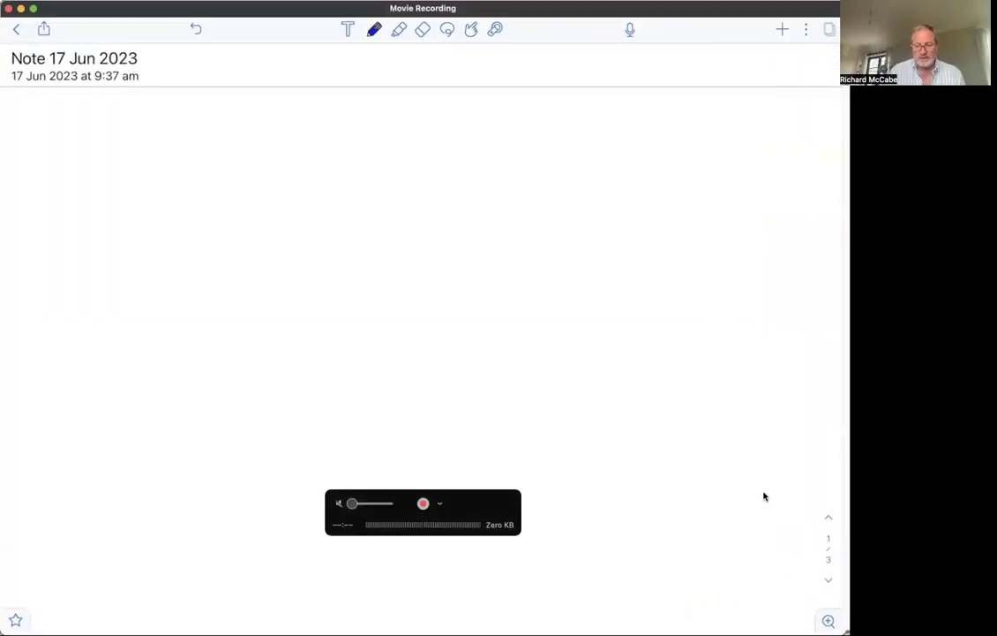
Write and box 'Hero 200k', then draw a rising line to a boxed 300k.
{"action": "mouse_move", "coordinate": [69, 320]}
{"action": "left_mouse_down"}
{"action": "mouse_move", "coordinate": [69, 351]}
{"action": "mouse_move", "coordinate": [131, 333]}
{"action": "left_mouse_up"}
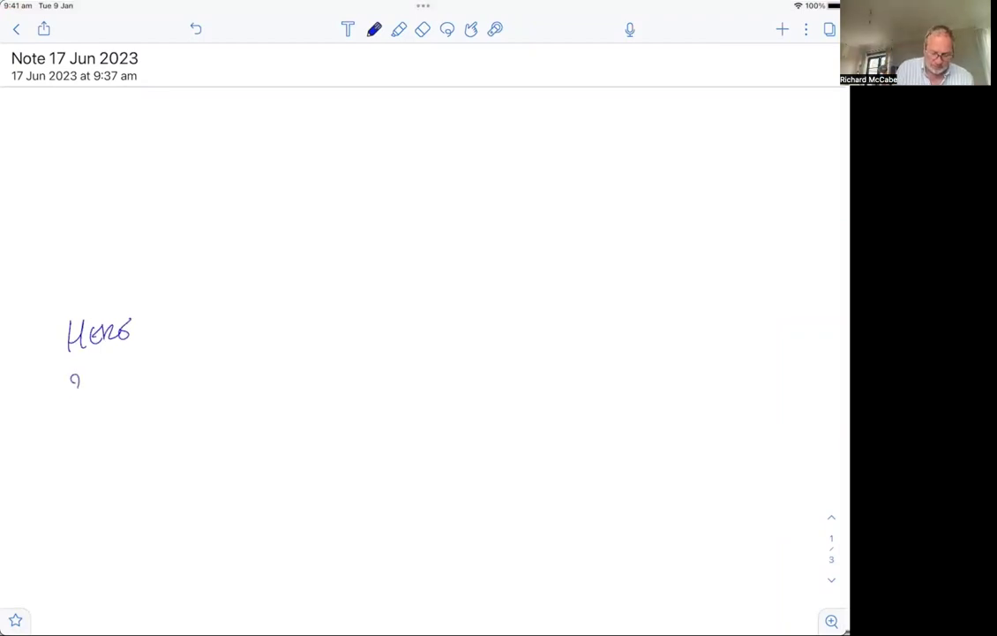
{"action": "left_click_drag", "start_coordinate": [104, 387], "coordinate": [125, 382]}
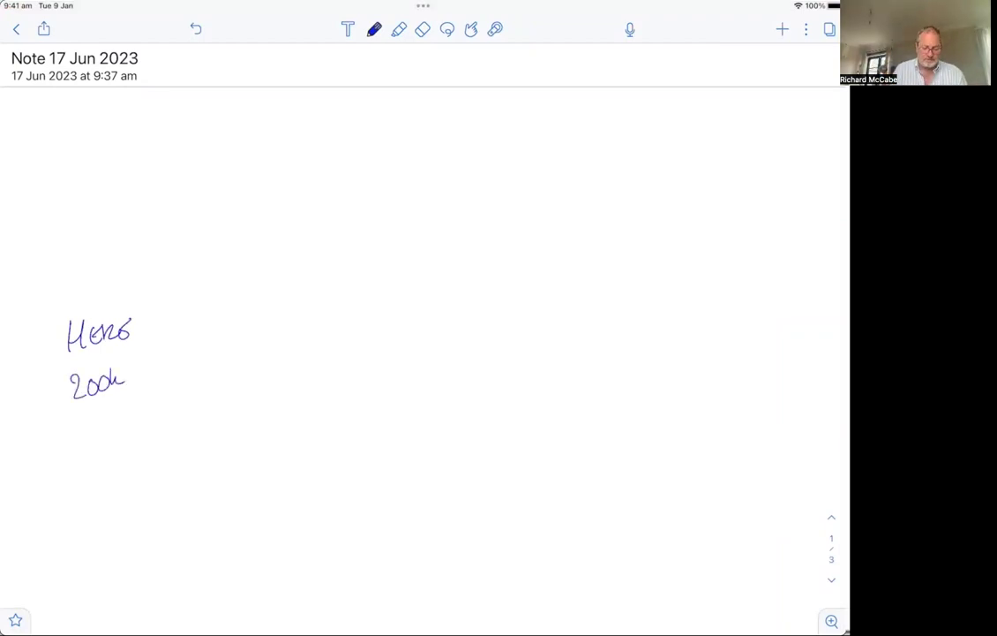
{"action": "mouse_move", "coordinate": [133, 296]}
{"action": "left_mouse_down"}
{"action": "mouse_move", "coordinate": [40, 431]}
{"action": "mouse_move", "coordinate": [146, 304]}
{"action": "left_mouse_up"}
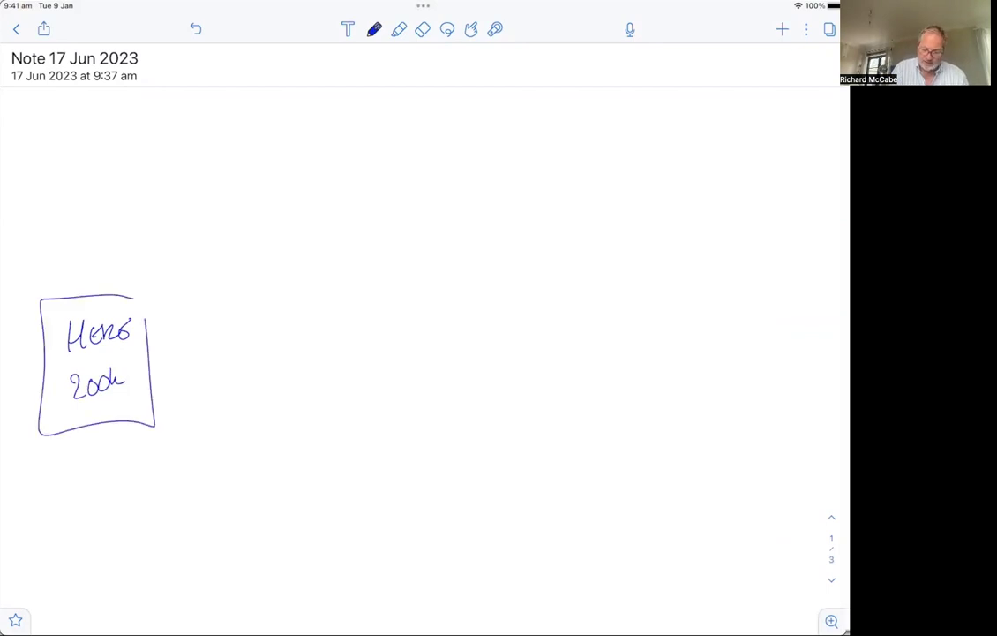
{"action": "mouse_move", "coordinate": [154, 355]}
{"action": "left_mouse_down"}
{"action": "mouse_move", "coordinate": [571, 184]}
{"action": "mouse_move", "coordinate": [598, 185]}
{"action": "left_mouse_up"}
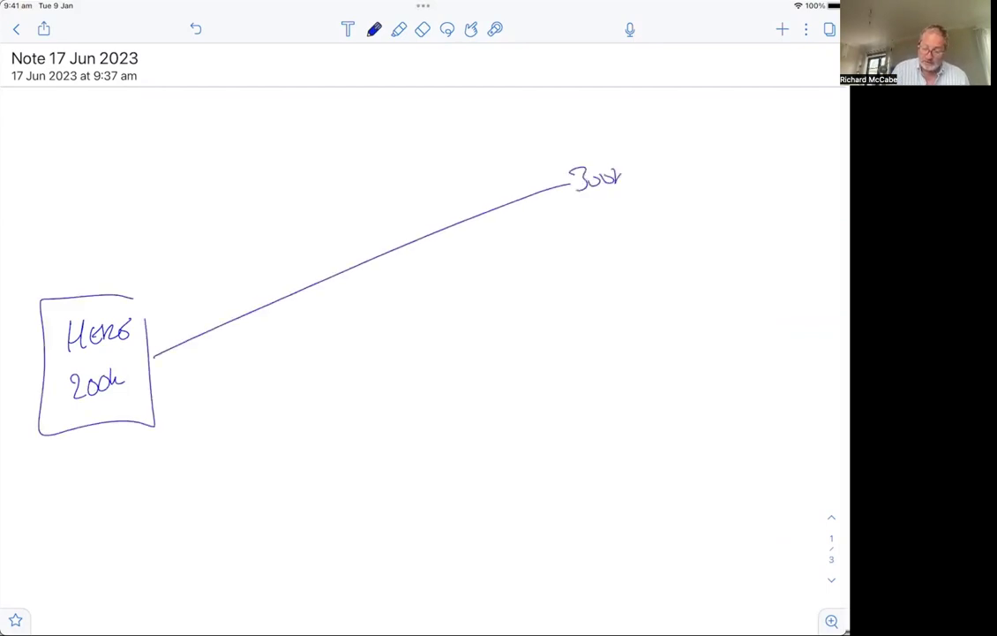
{"action": "left_click_drag", "start_coordinate": [634, 152], "coordinate": [609, 152]}
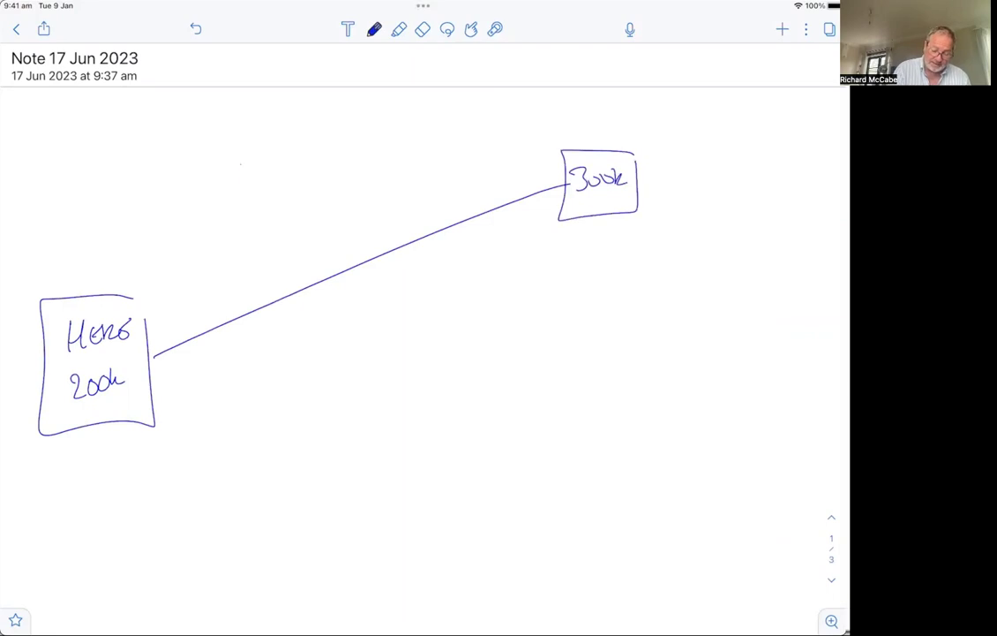
Write the 'Marks 100,000' figures note with the weekly figure above the line.
{"action": "left_click_drag", "start_coordinate": [240, 181], "coordinate": [310, 148]}
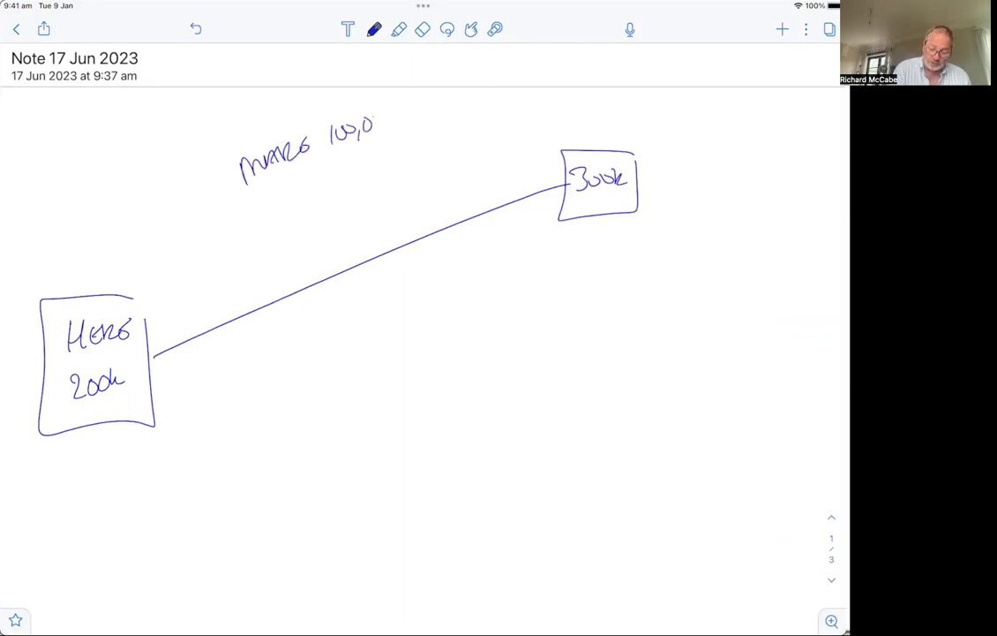
{"action": "left_click_drag", "start_coordinate": [375, 126], "coordinate": [389, 122]}
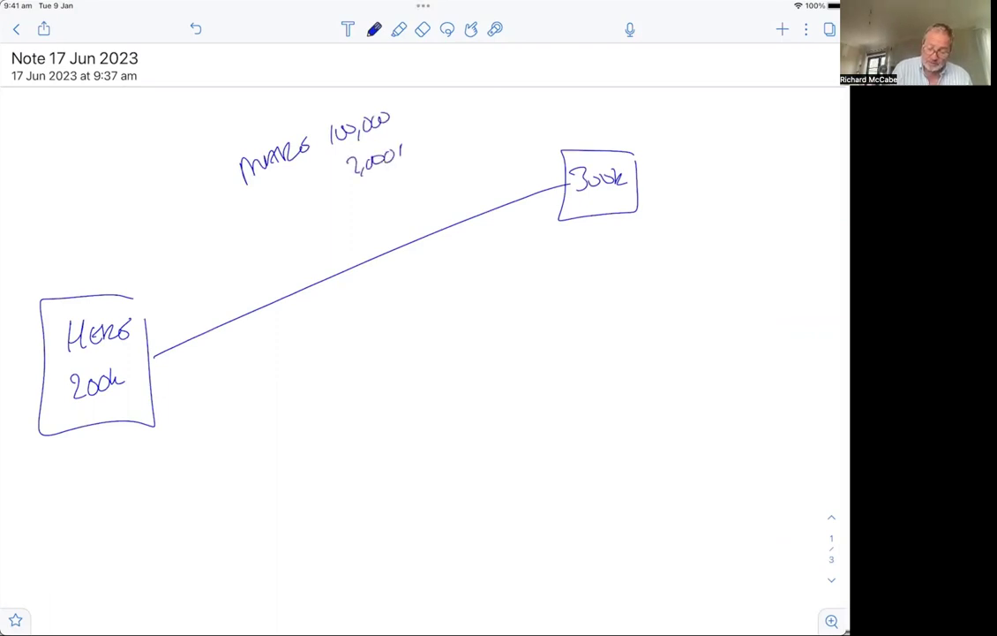
{"action": "left_click_drag", "start_coordinate": [437, 143], "coordinate": [448, 136]}
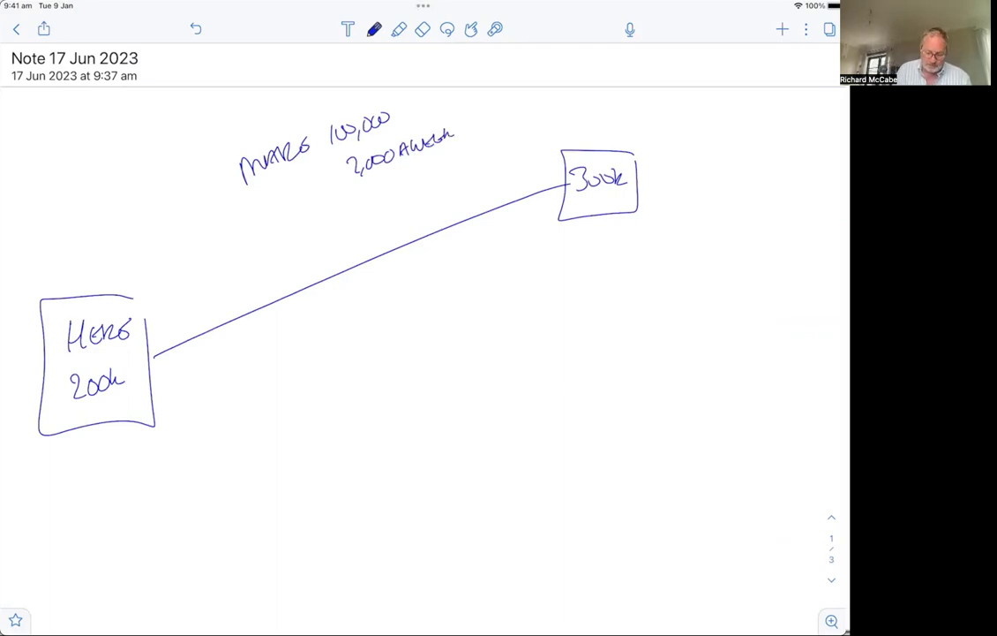
Tick the stages on the line and label them 'find new 10%' and 'Return 10%'.
{"action": "left_click_drag", "start_coordinate": [262, 298], "coordinate": [272, 326]}
{"action": "left_click_drag", "start_coordinate": [470, 214], "coordinate": [476, 238]}
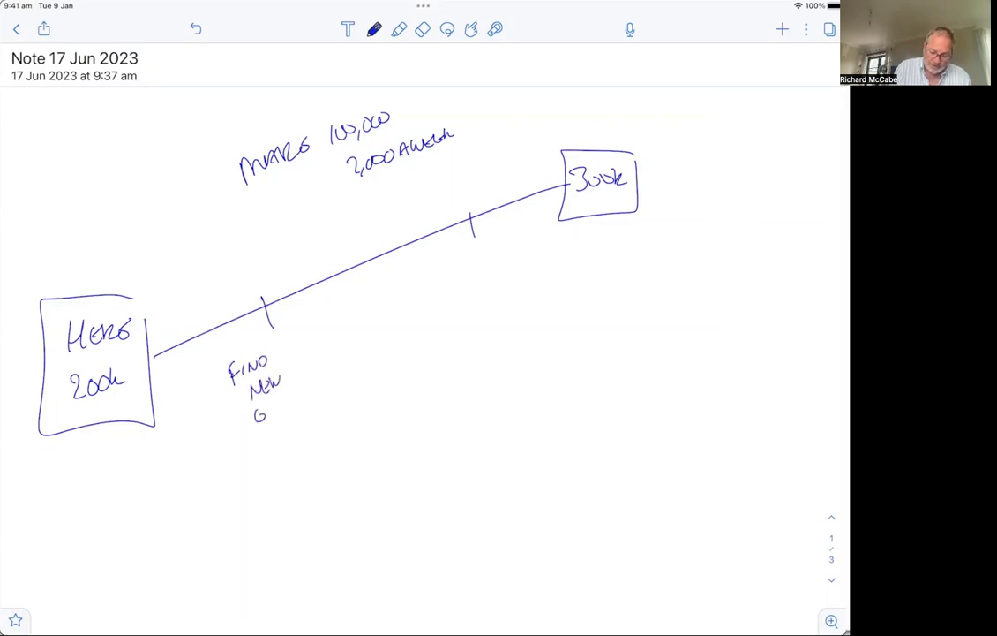
{"action": "mouse_move", "coordinate": [269, 404]}
{"action": "left_mouse_down"}
{"action": "mouse_move", "coordinate": [276, 422]}
{"action": "mouse_move", "coordinate": [282, 414]}
{"action": "left_mouse_up"}
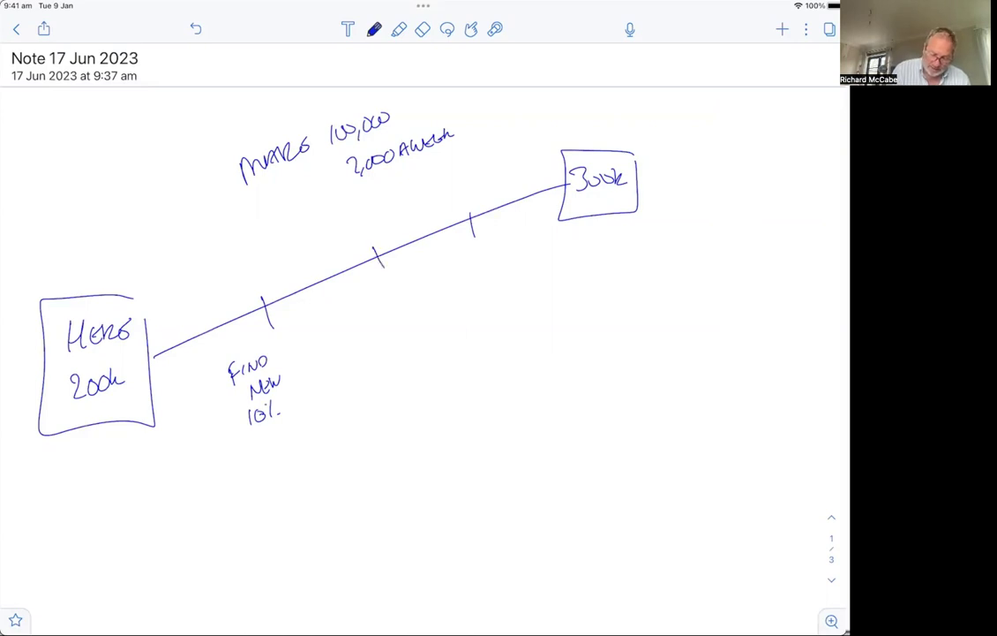
{"action": "mouse_move", "coordinate": [365, 307]}
{"action": "left_mouse_down"}
{"action": "mouse_move", "coordinate": [378, 322]}
{"action": "mouse_move", "coordinate": [420, 310]}
{"action": "left_mouse_up"}
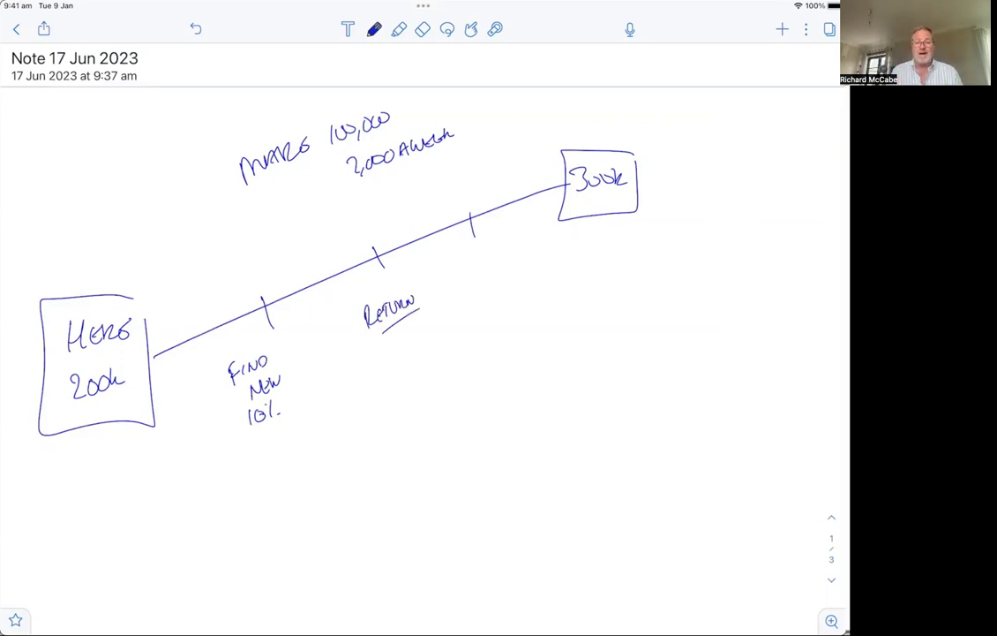
{"action": "left_click_drag", "start_coordinate": [413, 340], "coordinate": [406, 357]}
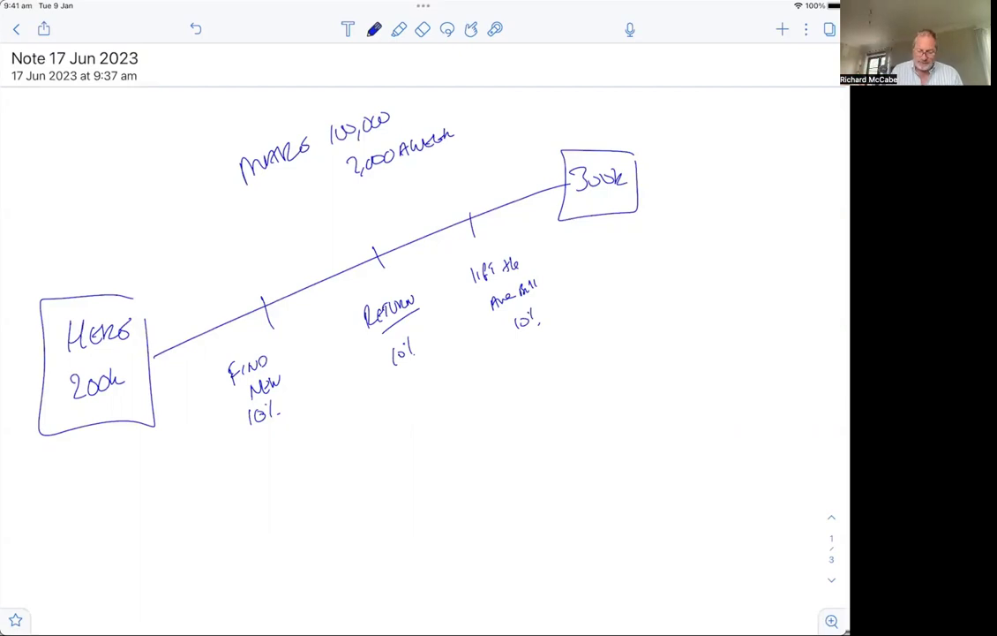
Draw boxes around the find new, Return and average bill stages.
{"action": "mouse_move", "coordinate": [278, 342]}
{"action": "left_mouse_down"}
{"action": "mouse_move", "coordinate": [214, 353]}
{"action": "mouse_move", "coordinate": [230, 443]}
{"action": "mouse_move", "coordinate": [305, 423]}
{"action": "left_mouse_up"}
{"action": "left_click_drag", "start_coordinate": [304, 424], "coordinate": [281, 343]}
{"action": "mouse_move", "coordinate": [406, 284]}
{"action": "left_mouse_down"}
{"action": "mouse_move", "coordinate": [340, 311]}
{"action": "mouse_move", "coordinate": [353, 393]}
{"action": "mouse_move", "coordinate": [434, 375]}
{"action": "left_mouse_up"}
{"action": "left_click_drag", "start_coordinate": [434, 375], "coordinate": [406, 284]}
{"action": "left_click_drag", "start_coordinate": [514, 243], "coordinate": [459, 261]}
{"action": "mouse_move", "coordinate": [459, 260]}
{"action": "left_mouse_down"}
{"action": "mouse_move", "coordinate": [483, 357]}
{"action": "mouse_move", "coordinate": [557, 282]}
{"action": "mouse_move", "coordinate": [546, 235]}
{"action": "left_mouse_up"}
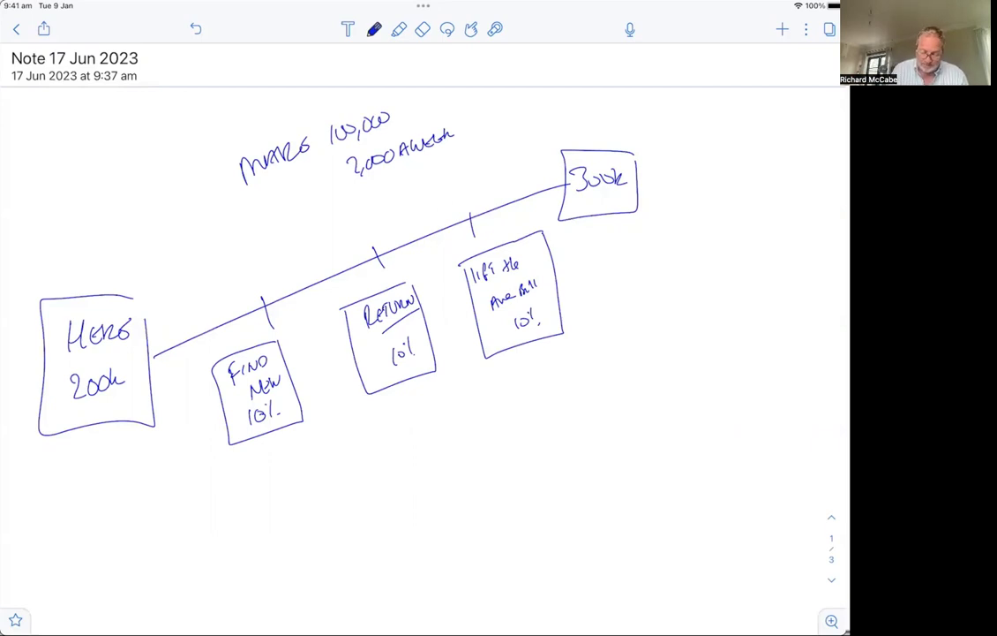
Write a bracketed '(Strategy)' note beneath the stages.
{"action": "mouse_move", "coordinate": [305, 446]}
{"action": "left_mouse_down"}
{"action": "mouse_move", "coordinate": [328, 463]}
{"action": "mouse_move", "coordinate": [437, 428]}
{"action": "left_mouse_up"}
{"action": "left_click_drag", "start_coordinate": [298, 437], "coordinate": [291, 468]}
{"action": "left_click_drag", "start_coordinate": [446, 397], "coordinate": [457, 437]}
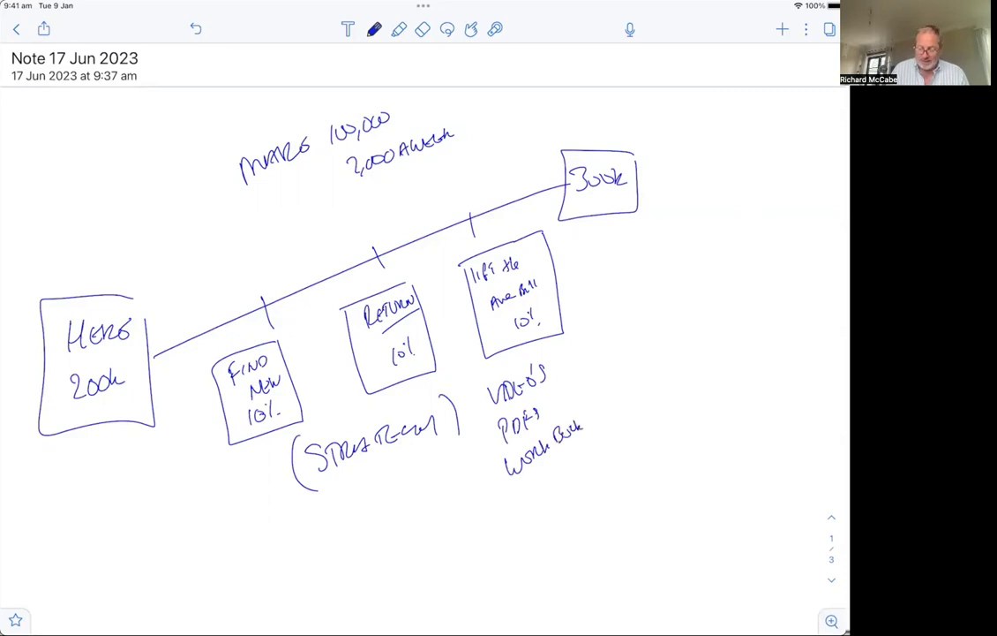
Brace the Videos/PDFs/Workbook list to '1hr Zoom' and 'one-one'.
{"action": "left_click_drag", "start_coordinate": [551, 358], "coordinate": [602, 415]}
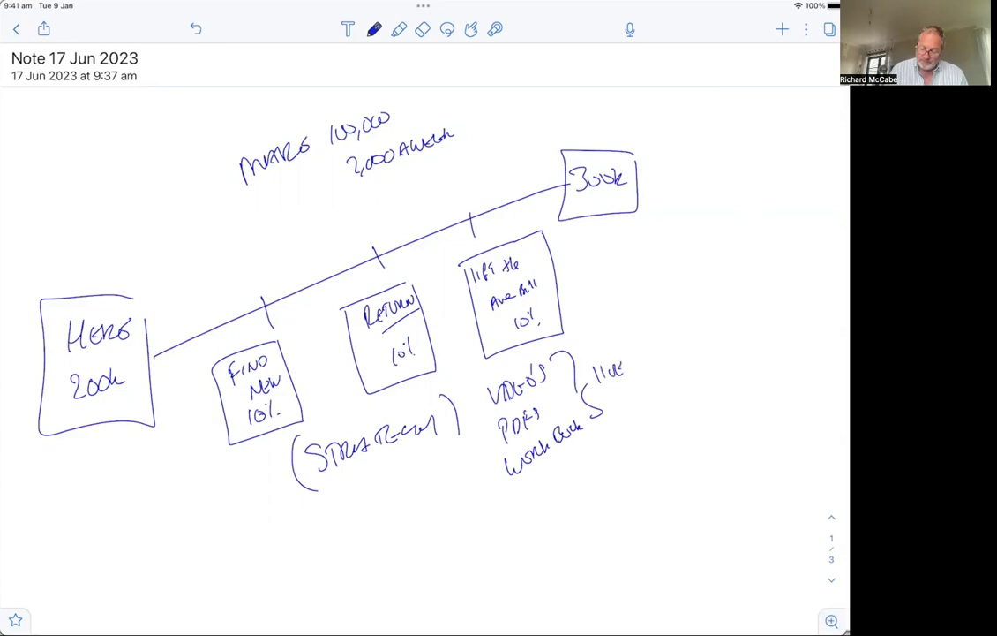
{"action": "left_click_drag", "start_coordinate": [635, 349], "coordinate": [664, 362]}
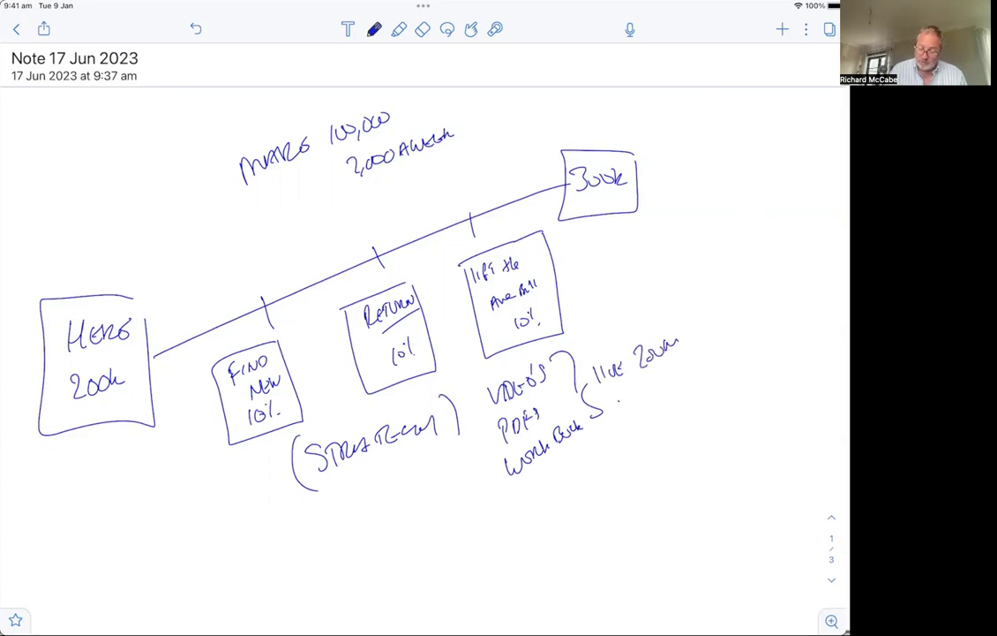
{"action": "left_click_drag", "start_coordinate": [616, 396], "coordinate": [628, 406]}
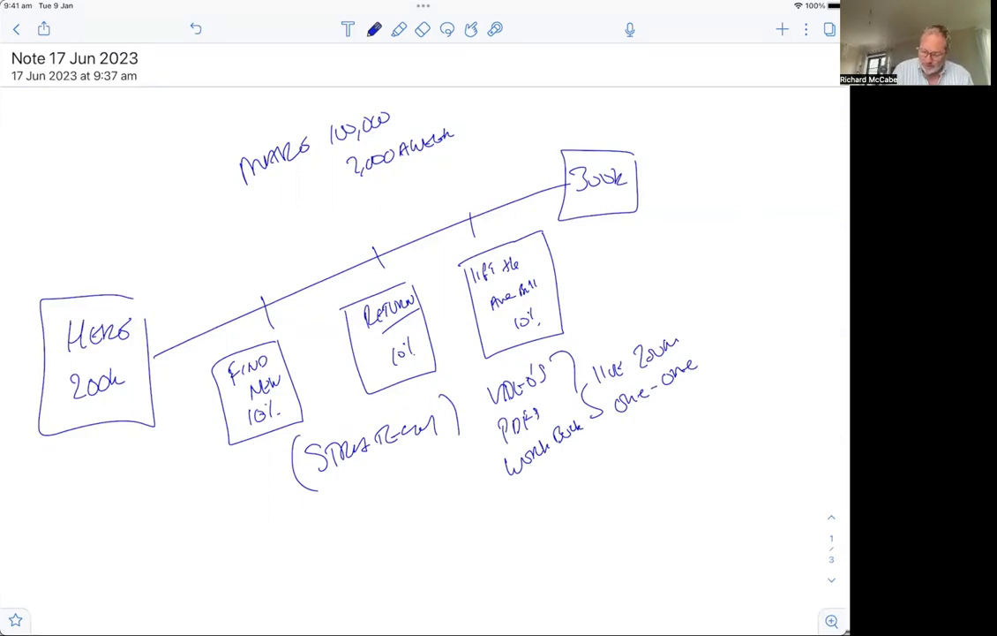
Write 'WHY!' linked to the 300k box, underline it and circle it.
{"action": "left_click_drag", "start_coordinate": [639, 157], "coordinate": [768, 163]}
{"action": "left_click_drag", "start_coordinate": [711, 179], "coordinate": [781, 172]}
{"action": "left_click_drag", "start_coordinate": [773, 116], "coordinate": [775, 134]}
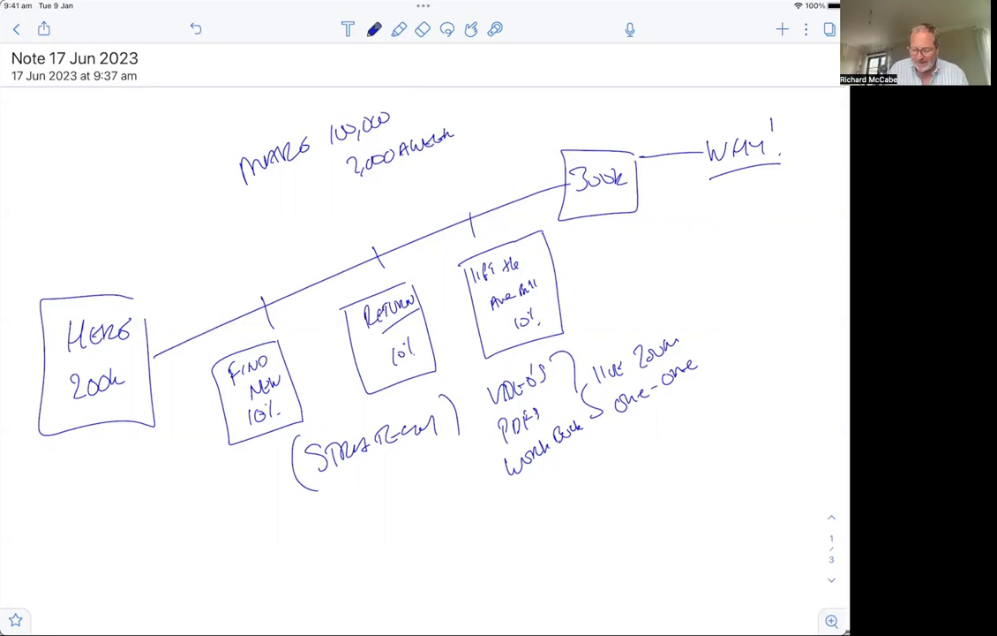
{"action": "left_click_drag", "start_coordinate": [781, 172], "coordinate": [688, 150]}
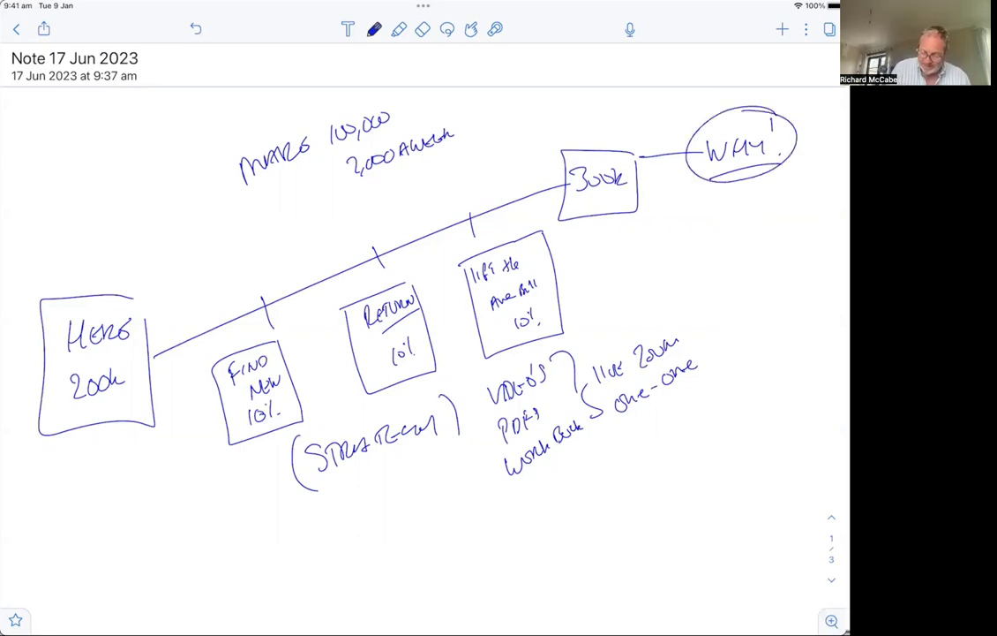
Add a circled 'TEAM' below WHY! and a boxed 'Your clients story' note.
{"action": "mouse_move", "coordinate": [750, 187]}
{"action": "left_mouse_down"}
{"action": "mouse_move", "coordinate": [737, 278]}
{"action": "mouse_move", "coordinate": [781, 273]}
{"action": "left_mouse_up"}
{"action": "left_click_drag", "start_coordinate": [754, 231], "coordinate": [750, 234]}
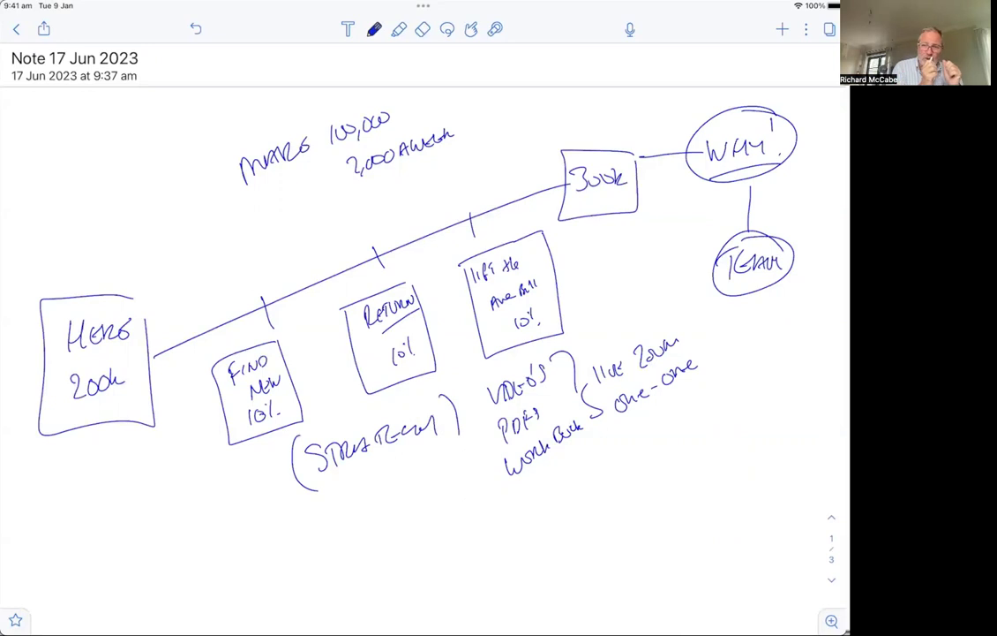
{"action": "mouse_move", "coordinate": [770, 300]}
{"action": "left_mouse_down"}
{"action": "mouse_move", "coordinate": [777, 328]}
{"action": "mouse_move", "coordinate": [810, 335]}
{"action": "mouse_move", "coordinate": [777, 373]}
{"action": "mouse_move", "coordinate": [825, 367]}
{"action": "mouse_move", "coordinate": [784, 407]}
{"action": "mouse_move", "coordinate": [823, 399]}
{"action": "left_mouse_up"}
{"action": "mouse_move", "coordinate": [764, 417]}
{"action": "left_mouse_down"}
{"action": "mouse_move", "coordinate": [775, 417]}
{"action": "mouse_move", "coordinate": [768, 309]}
{"action": "left_mouse_up"}
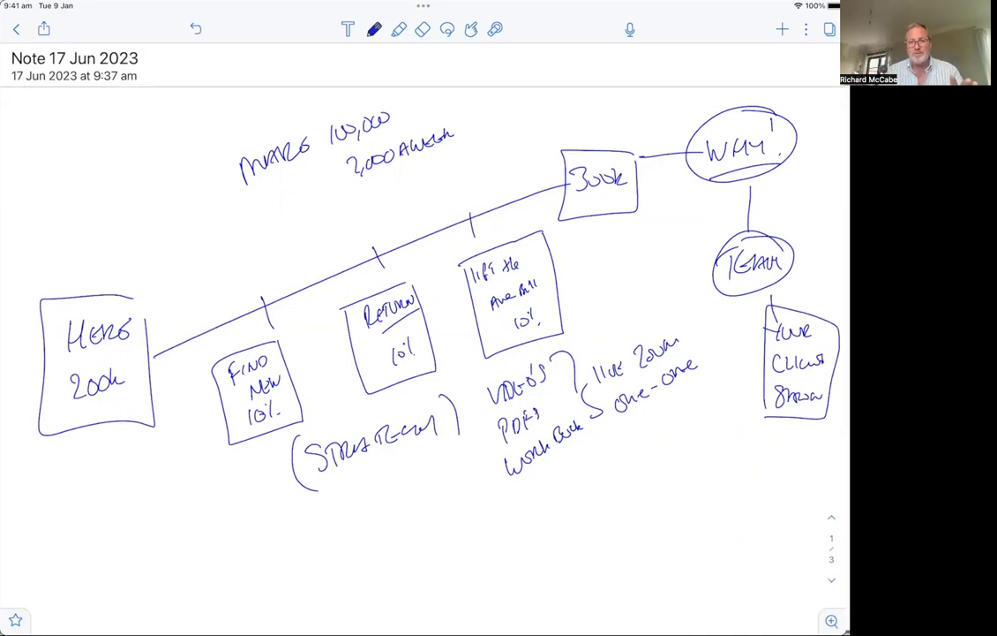
Highlight the WHY and TEAM ovals green and sketch small branches under TEAM.
{"action": "left_click", "coordinate": [399, 29]}
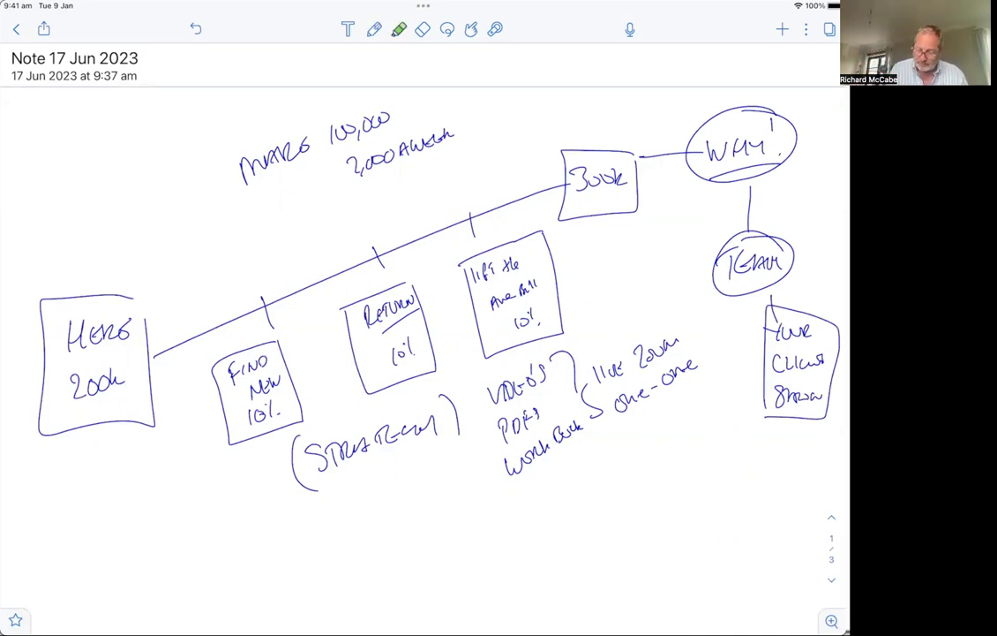
{"action": "left_click_drag", "start_coordinate": [706, 154], "coordinate": [786, 133]}
{"action": "left_click_drag", "start_coordinate": [701, 181], "coordinate": [786, 168]}
{"action": "left_click_drag", "start_coordinate": [697, 150], "coordinate": [799, 132]}
{"action": "left_click_drag", "start_coordinate": [719, 264], "coordinate": [790, 256]}
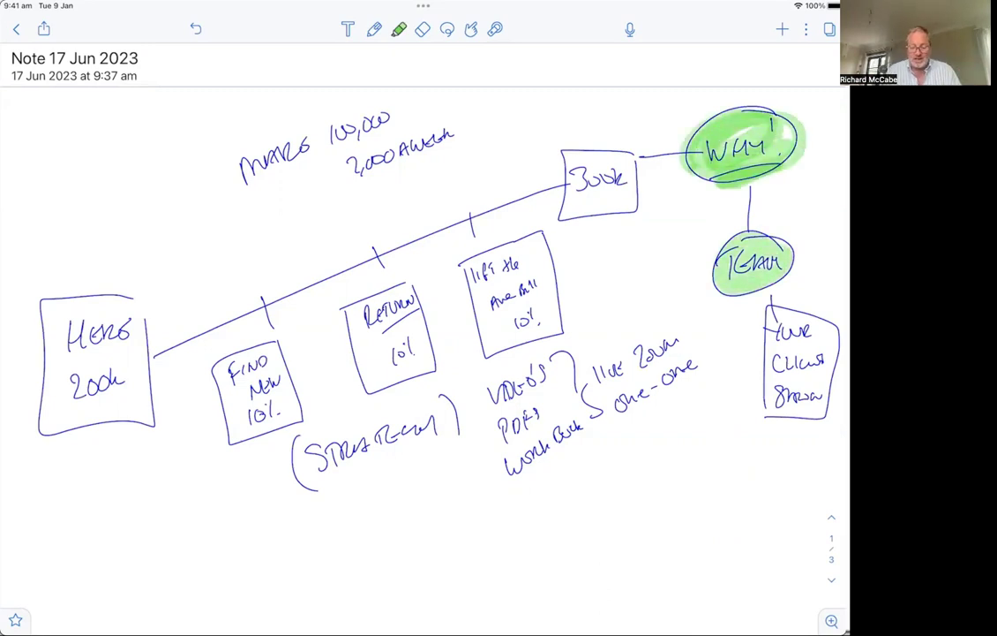
{"action": "mouse_move", "coordinate": [719, 282]}
{"action": "left_mouse_down"}
{"action": "mouse_move", "coordinate": [698, 314]}
{"action": "mouse_move", "coordinate": [752, 320]}
{"action": "left_mouse_up"}
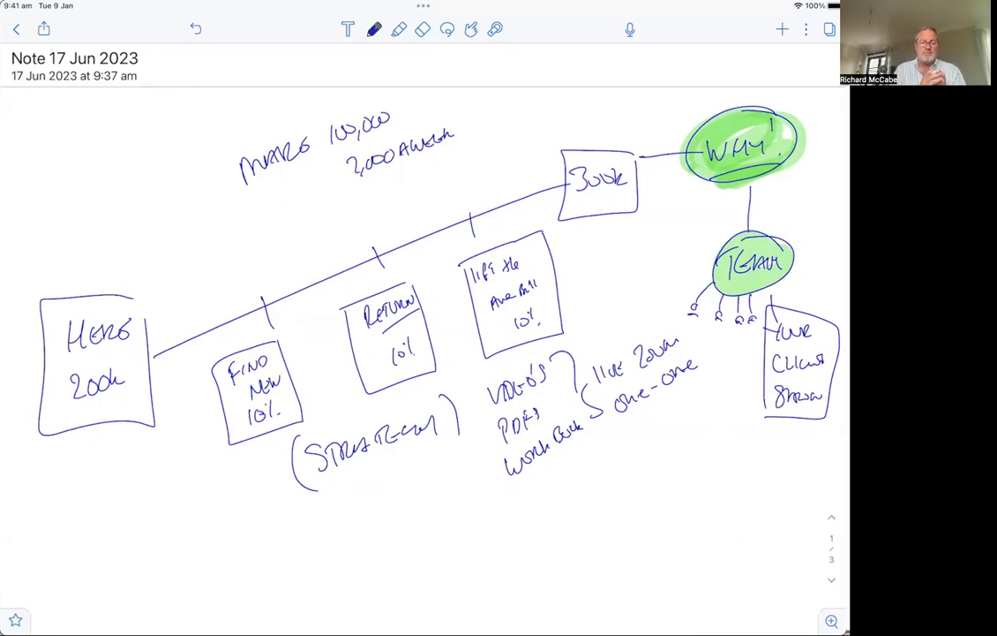
{"action": "scroll", "coordinate": [424, 353], "scroll_direction": "down", "scroll_amount": 10}
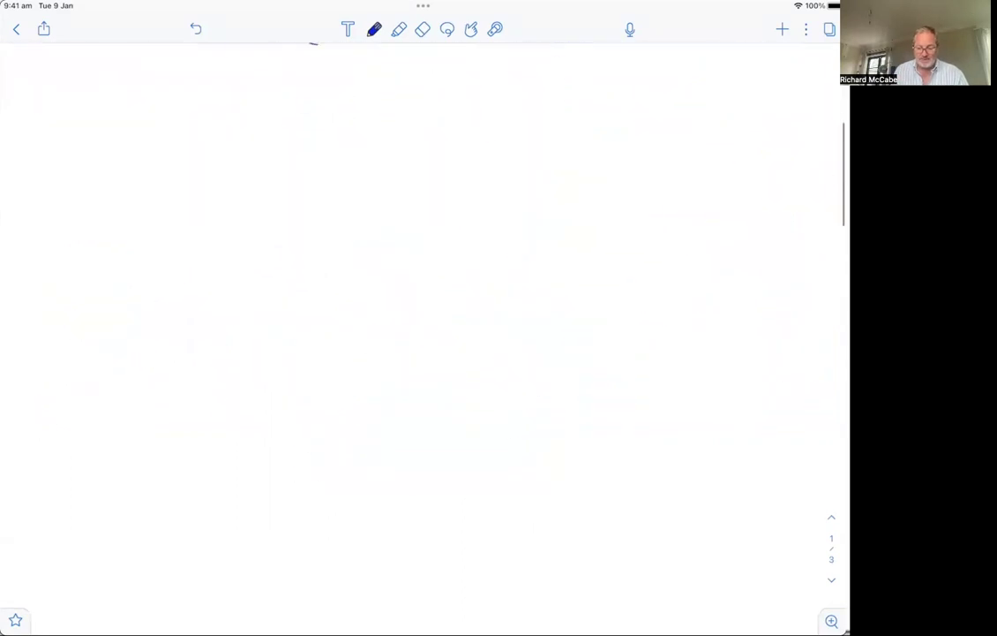
{"action": "scroll", "coordinate": [424, 353], "scroll_direction": "down", "scroll_amount": 3}
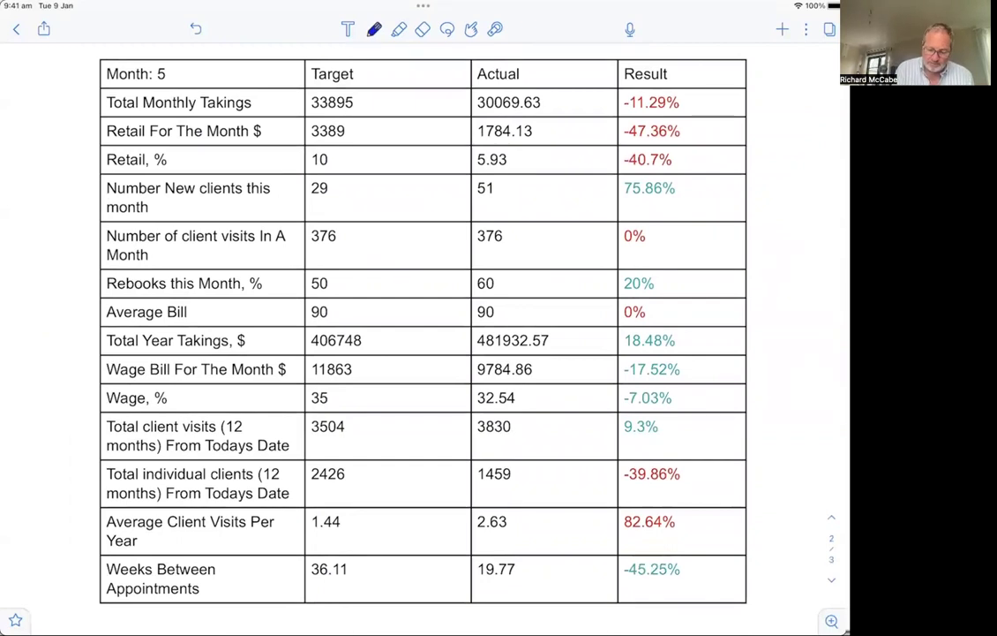
Change the pen ink colour to orange (E04409).
{"action": "left_click", "coordinate": [373, 30]}
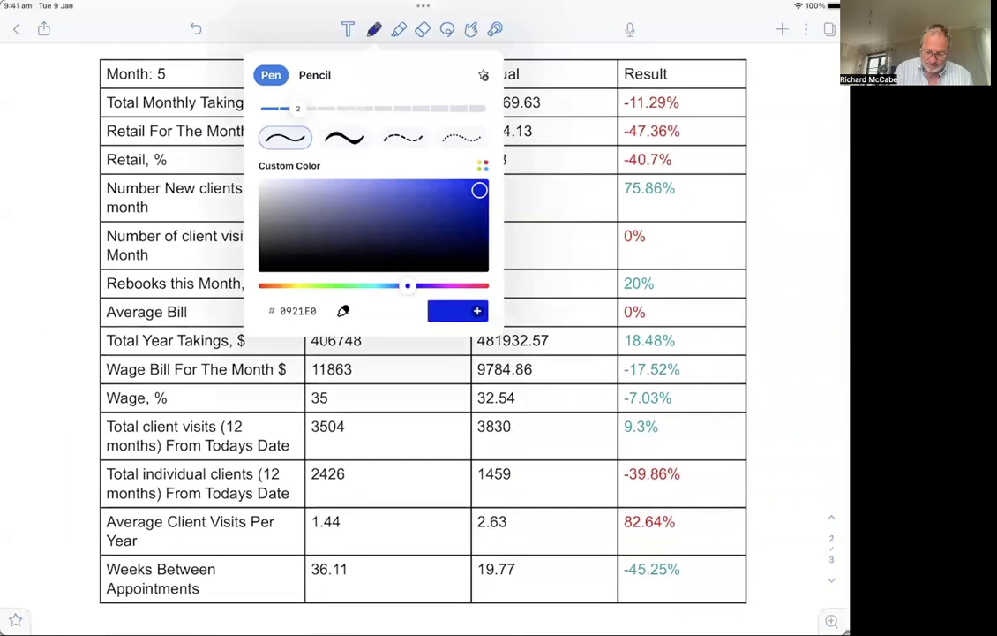
{"action": "left_click", "coordinate": [268, 286]}
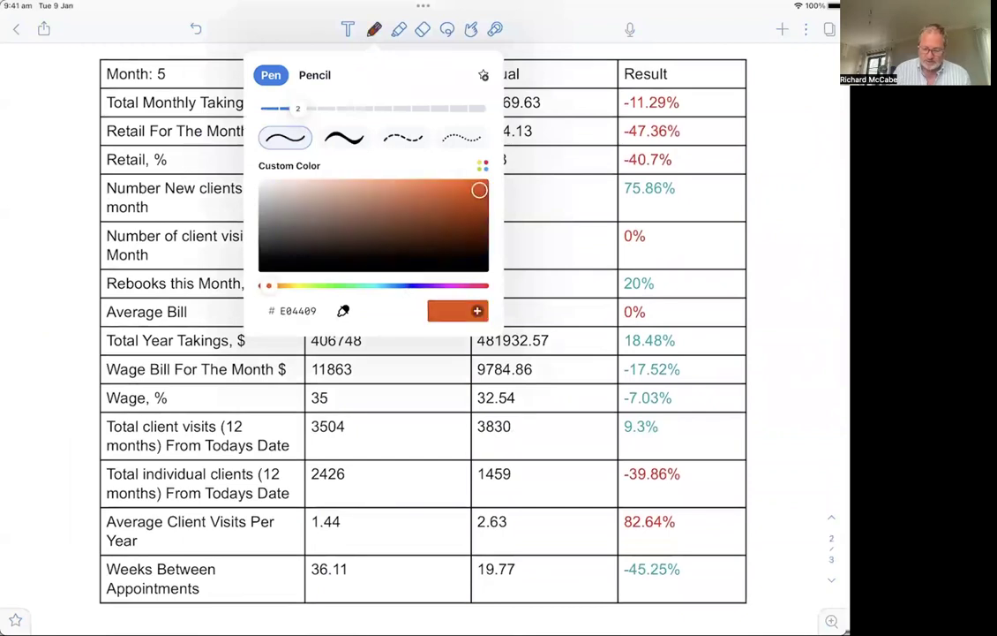
{"action": "left_click", "coordinate": [529, 441]}
Circle the 33895 takings target and jot notes beside and right of the table.
{"action": "mouse_move", "coordinate": [274, 123]}
{"action": "left_mouse_down"}
{"action": "mouse_move", "coordinate": [395, 102]}
{"action": "mouse_move", "coordinate": [424, 113]}
{"action": "left_mouse_up"}
{"action": "mouse_move", "coordinate": [431, 93]}
{"action": "left_mouse_down"}
{"action": "mouse_move", "coordinate": [434, 115]}
{"action": "mouse_move", "coordinate": [452, 90]}
{"action": "mouse_move", "coordinate": [697, 111]}
{"action": "left_mouse_up"}
{"action": "left_click_drag", "start_coordinate": [759, 104], "coordinate": [802, 111]}
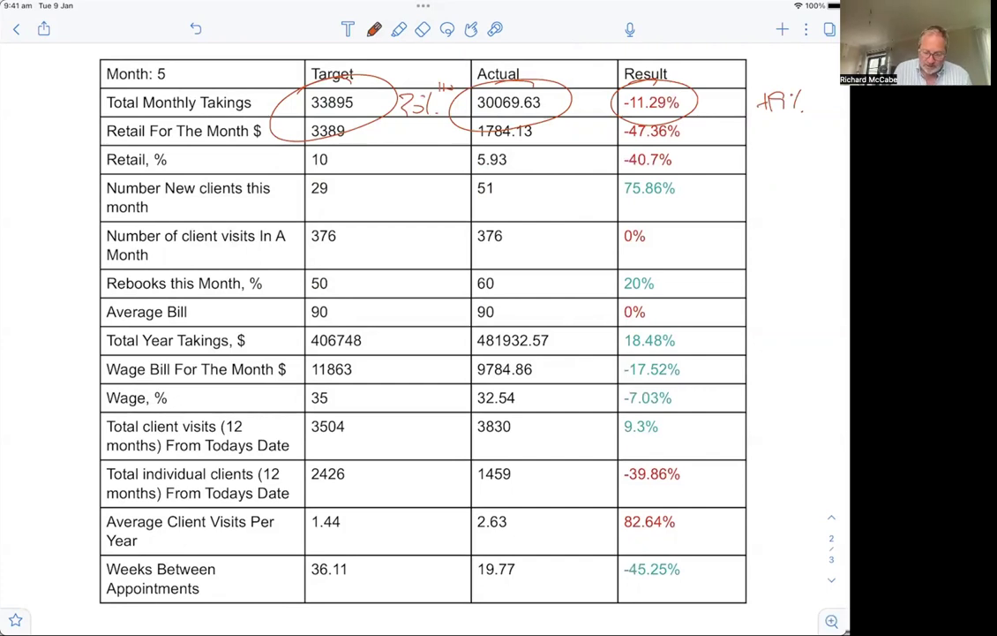
Circle and arrow-link the two Average Bill 90s, circle Wage 35 and 32.54, tick -7.03%.
{"action": "left_click_drag", "start_coordinate": [326, 300], "coordinate": [328, 302]}
{"action": "left_click_drag", "start_coordinate": [494, 300], "coordinate": [496, 302]}
{"action": "left_click_drag", "start_coordinate": [352, 313], "coordinate": [434, 316]}
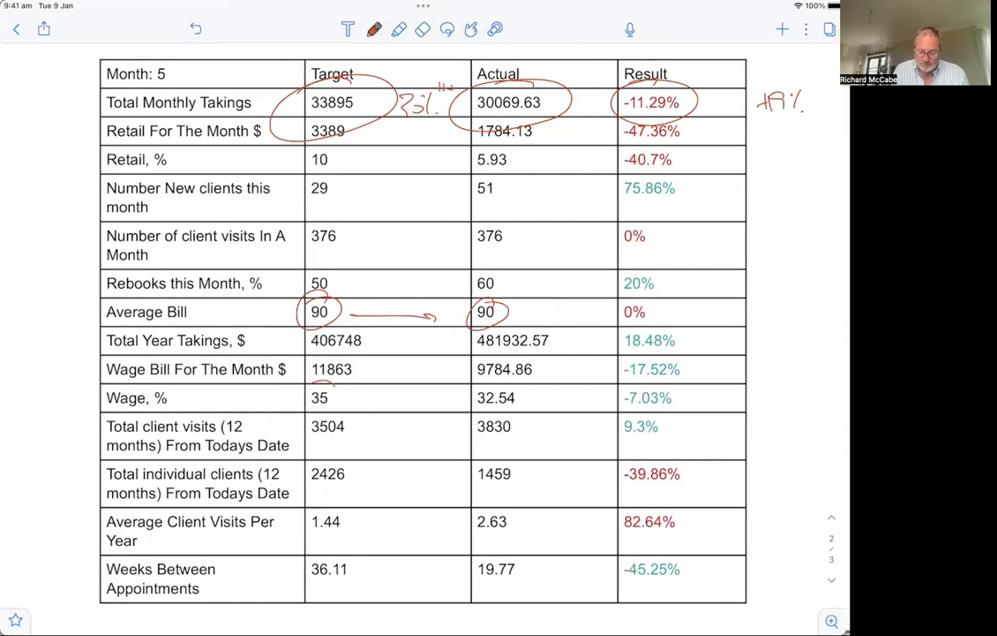
{"action": "left_click_drag", "start_coordinate": [320, 385], "coordinate": [322, 387]}
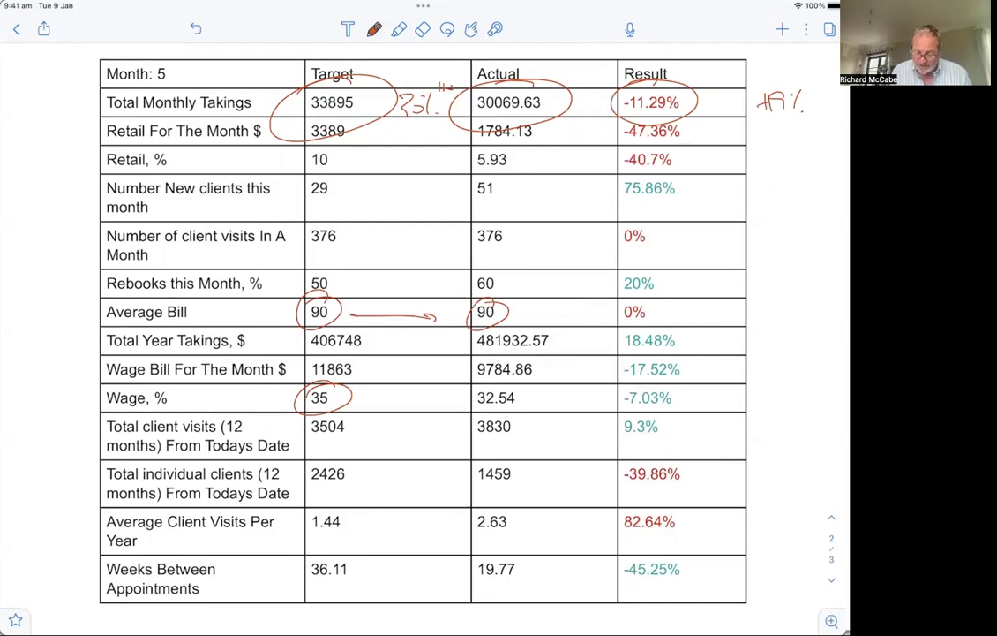
{"action": "left_click_drag", "start_coordinate": [494, 381], "coordinate": [530, 411]}
{"action": "left_click_drag", "start_coordinate": [726, 395], "coordinate": [752, 385]}
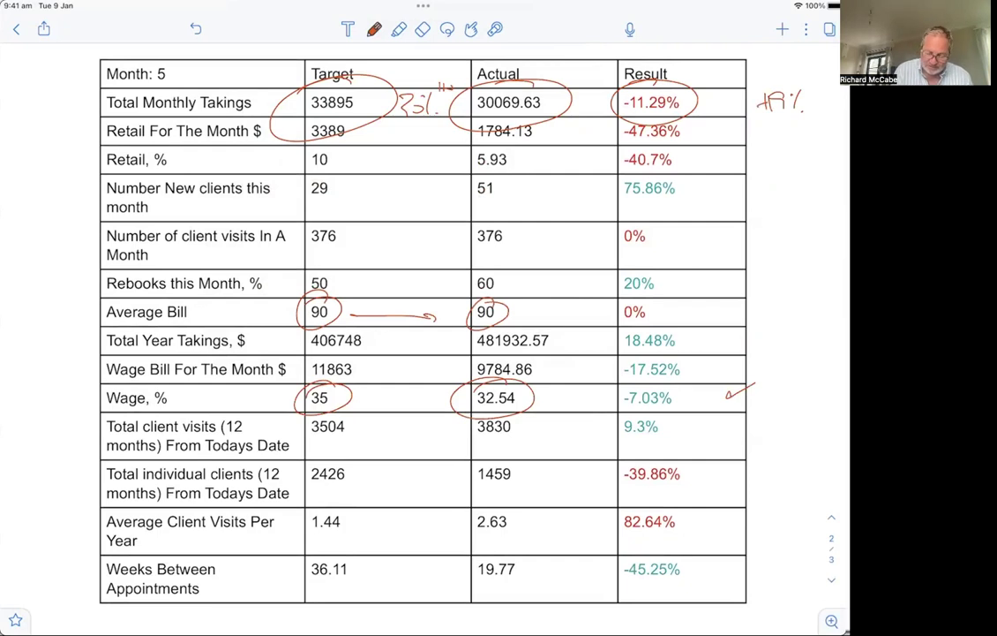
Circle both 376 client visits figures and link the circled 29 and 51 new clients.
{"action": "left_click_drag", "start_coordinate": [309, 225], "coordinate": [349, 247]}
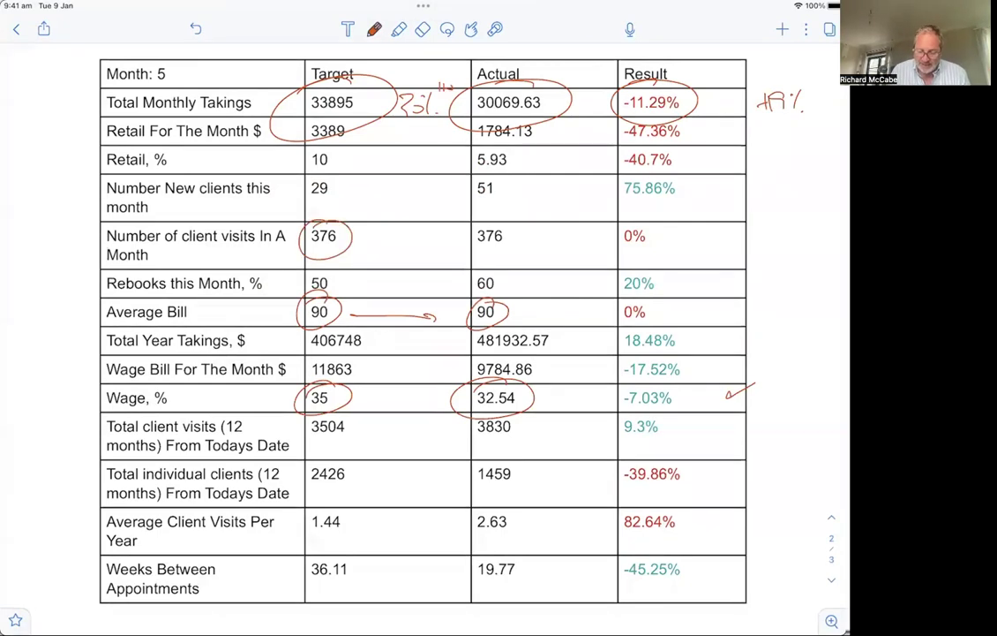
{"action": "left_click_drag", "start_coordinate": [477, 223], "coordinate": [516, 252]}
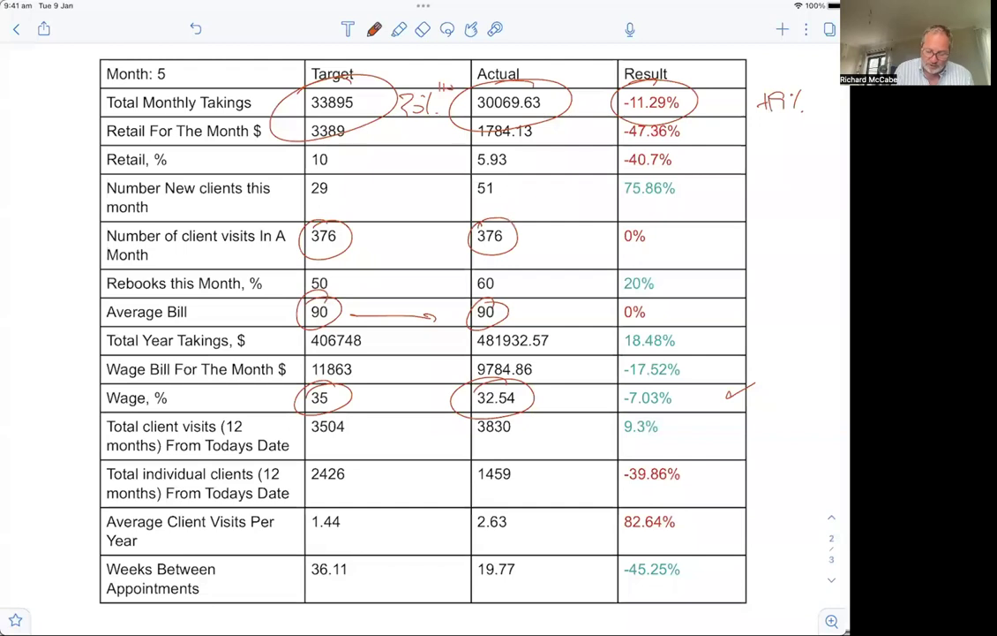
{"action": "mouse_move", "coordinate": [304, 177]}
{"action": "left_mouse_down"}
{"action": "mouse_move", "coordinate": [340, 199]}
{"action": "mouse_move", "coordinate": [450, 185]}
{"action": "mouse_move", "coordinate": [507, 201]}
{"action": "left_mouse_up"}
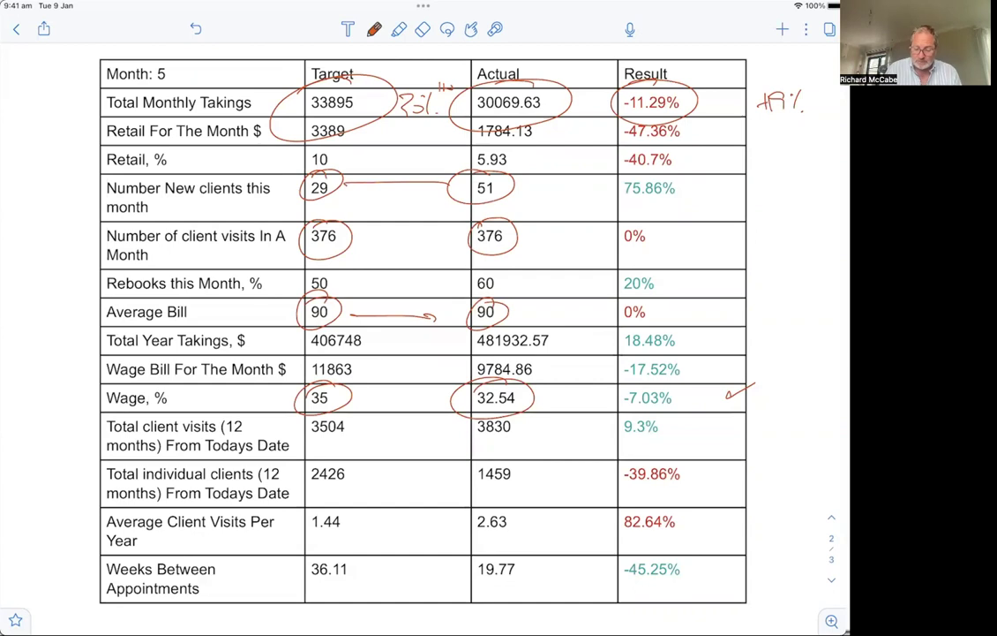
Tick the 51 new clients figure and circle weeks between appointments 36.11 and 19.77.
{"action": "left_click_drag", "start_coordinate": [519, 189], "coordinate": [534, 177]}
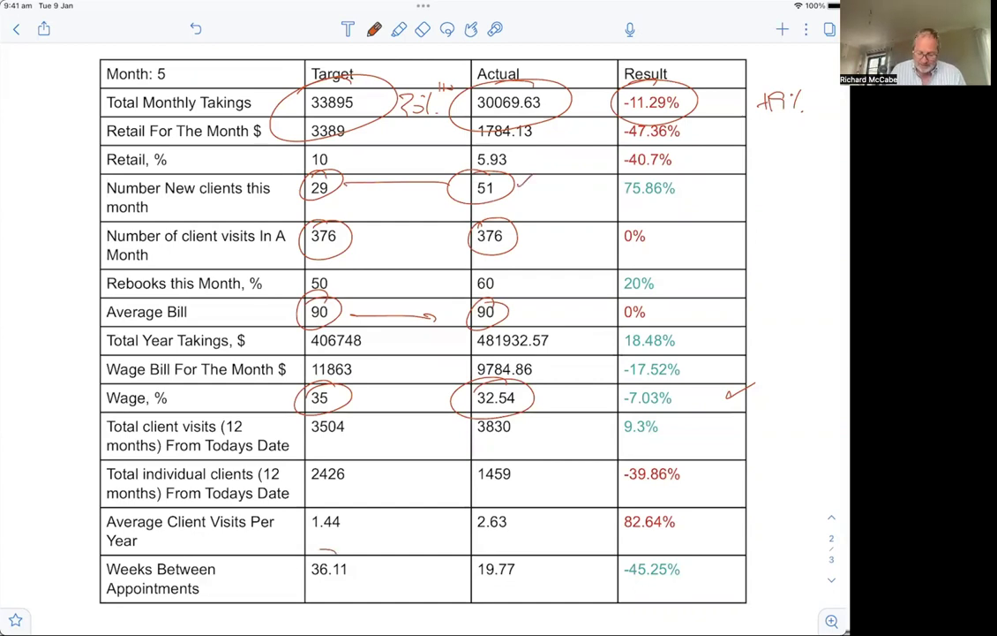
{"action": "left_click_drag", "start_coordinate": [300, 569], "coordinate": [305, 565]}
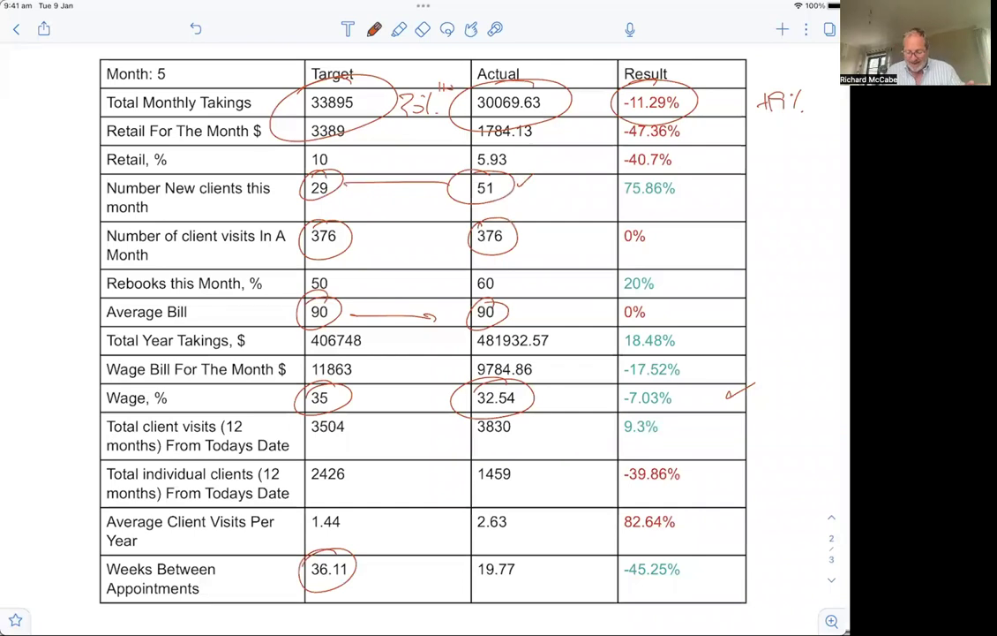
{"action": "left_click_drag", "start_coordinate": [467, 569], "coordinate": [472, 564]}
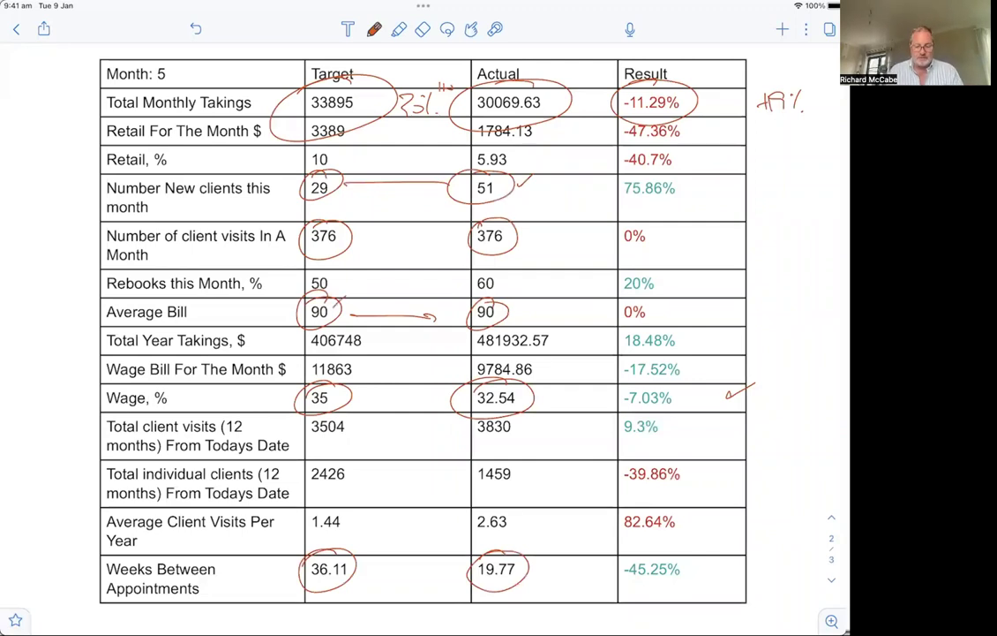
Circle year takings 406748 and 481932.57, then tick 18.48% and rebooks 50 and 60.
{"action": "left_click_drag", "start_coordinate": [300, 339], "coordinate": [305, 344]}
{"action": "left_click_drag", "start_coordinate": [467, 340], "coordinate": [473, 344]}
{"action": "left_click_drag", "start_coordinate": [739, 340], "coordinate": [768, 327]}
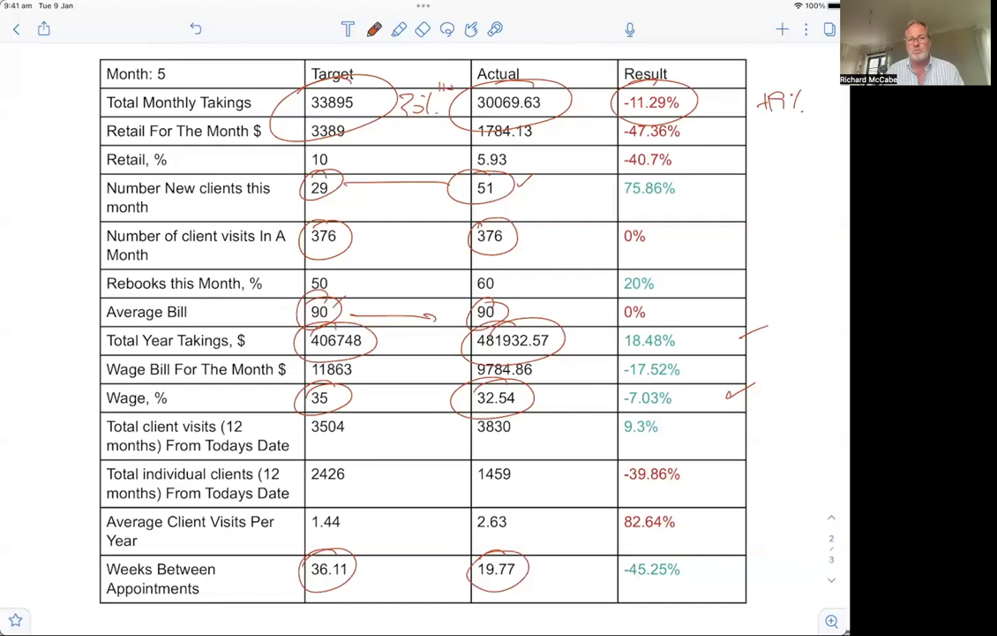
{"action": "left_click_drag", "start_coordinate": [498, 286], "coordinate": [510, 278]}
{"action": "left_click_drag", "start_coordinate": [350, 287], "coordinate": [361, 277]}
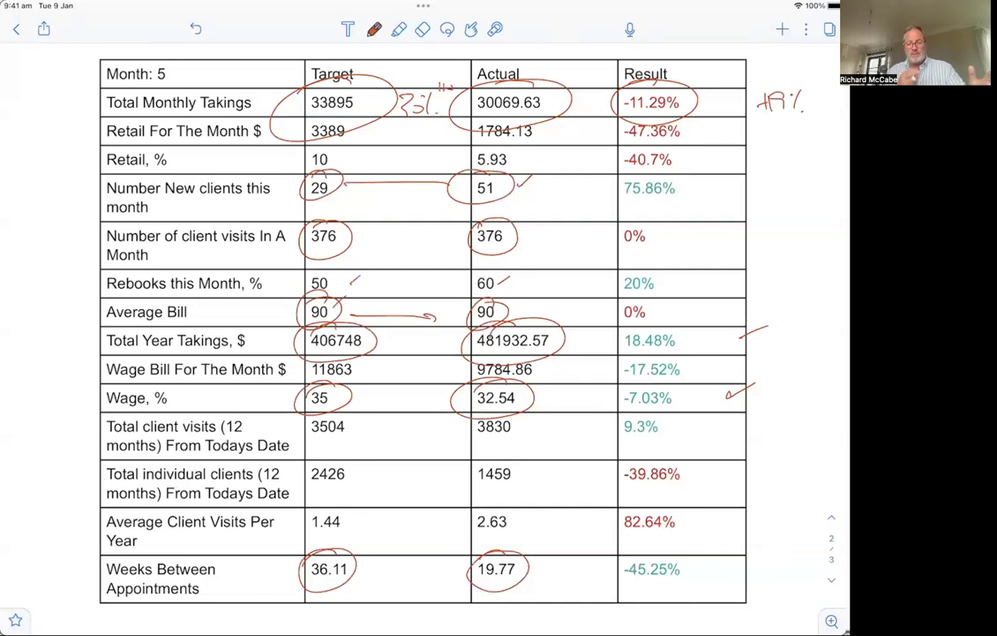
{"action": "scroll", "coordinate": [424, 353], "scroll_direction": "down", "scroll_amount": 10}
{"action": "scroll", "coordinate": [424, 309], "scroll_direction": "up", "scroll_amount": 10}
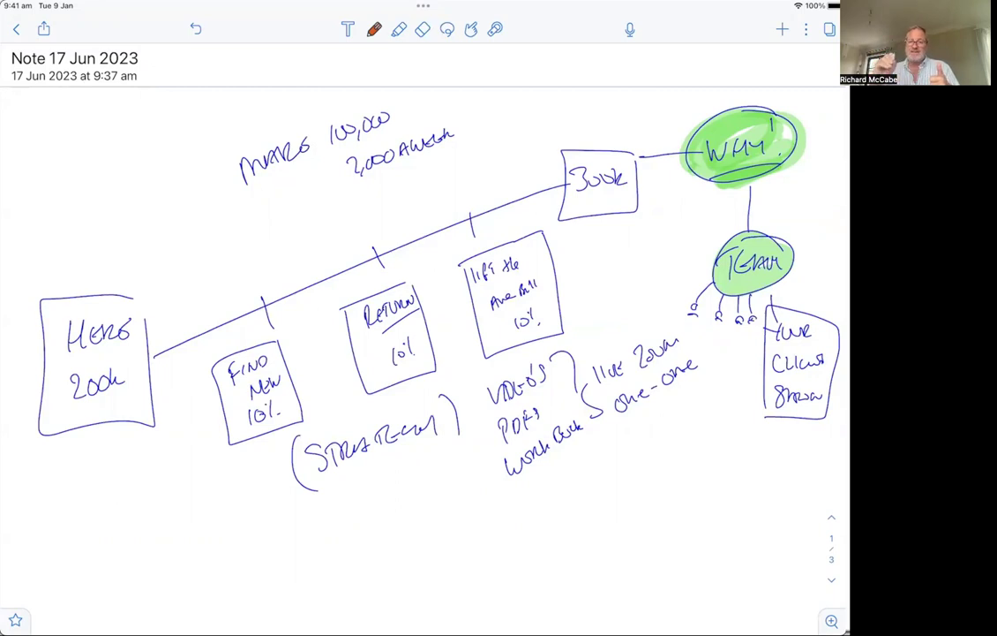
Draw an orange line under the bracketed STRATEGY note on page 1.
{"action": "left_click_drag", "start_coordinate": [337, 492], "coordinate": [446, 448]}
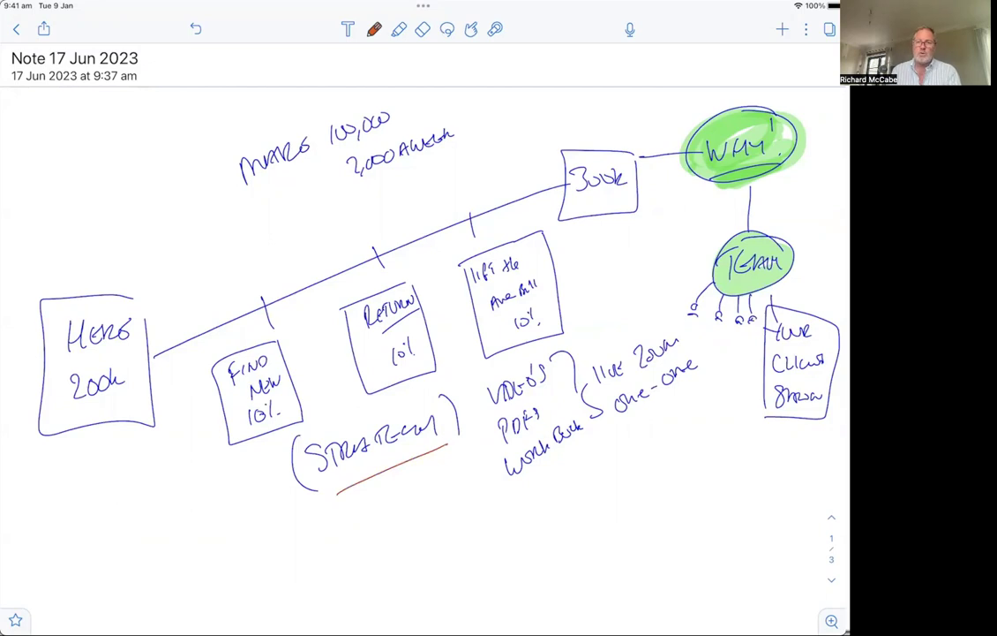